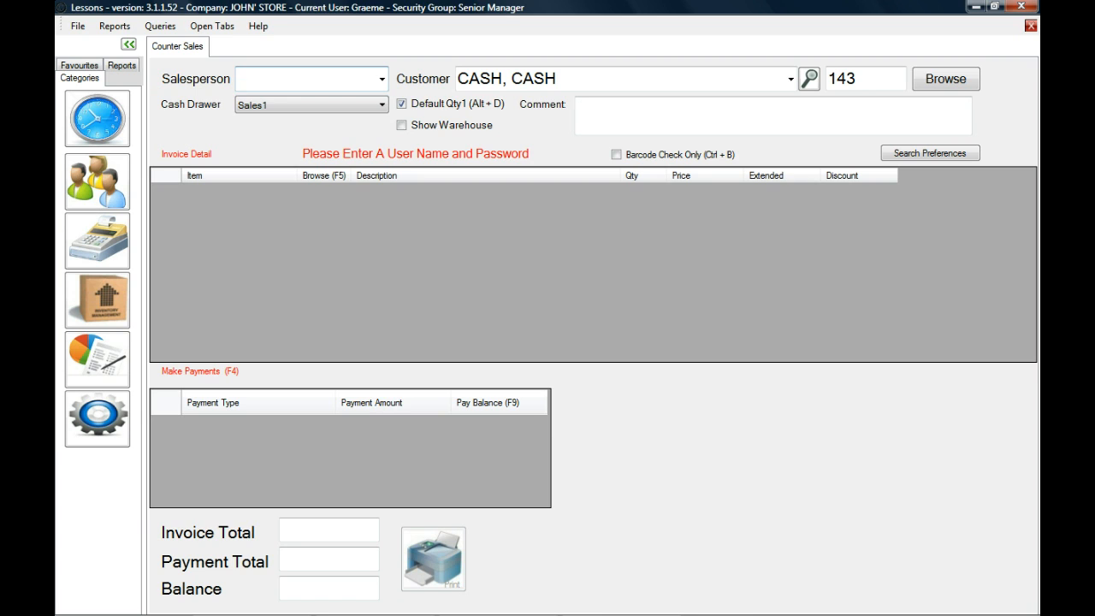
Sign in to the counter sale by entering the salesperson's name and account password.
type("Graeme")
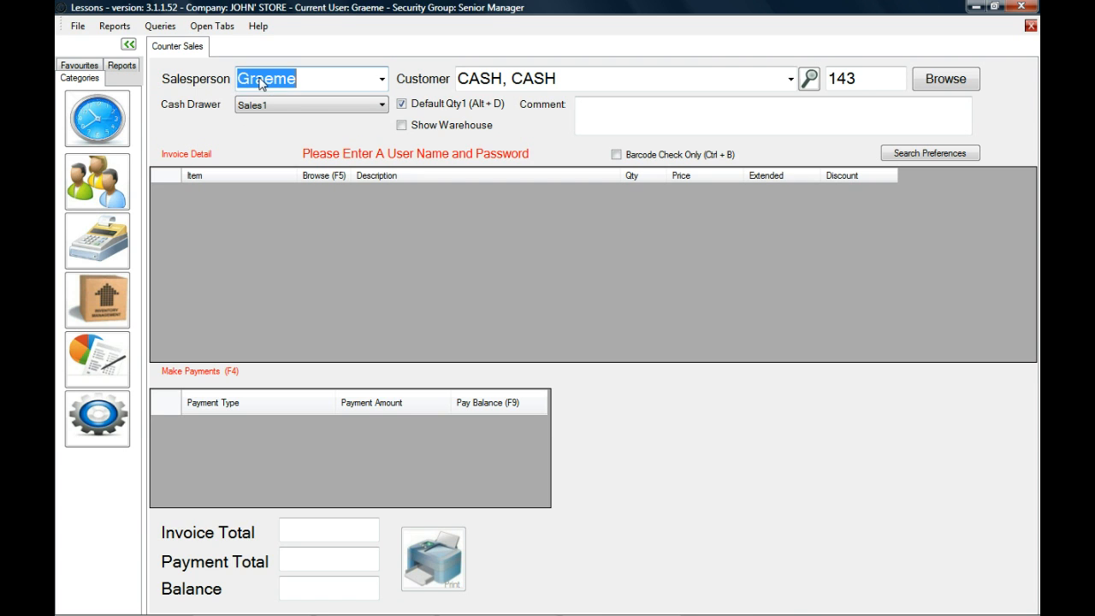
key("Tab")
type("••••••")
key("Return")
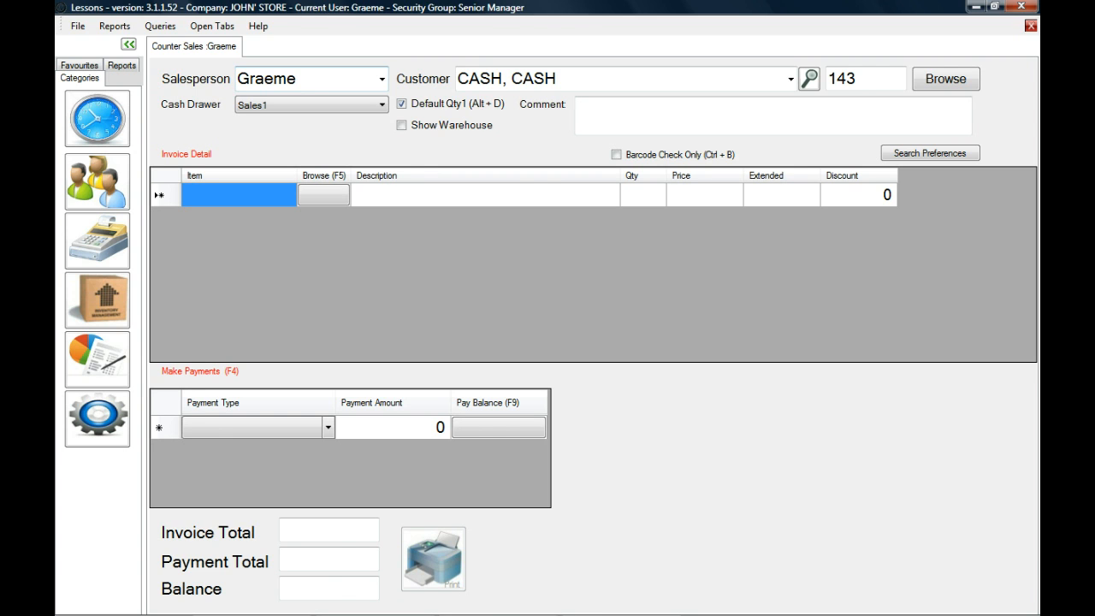
Ring up one SN-8 guitar tuner and complete the sale with the full balance paid in cash.
type("SN-8")
key("Return")
key("F4")
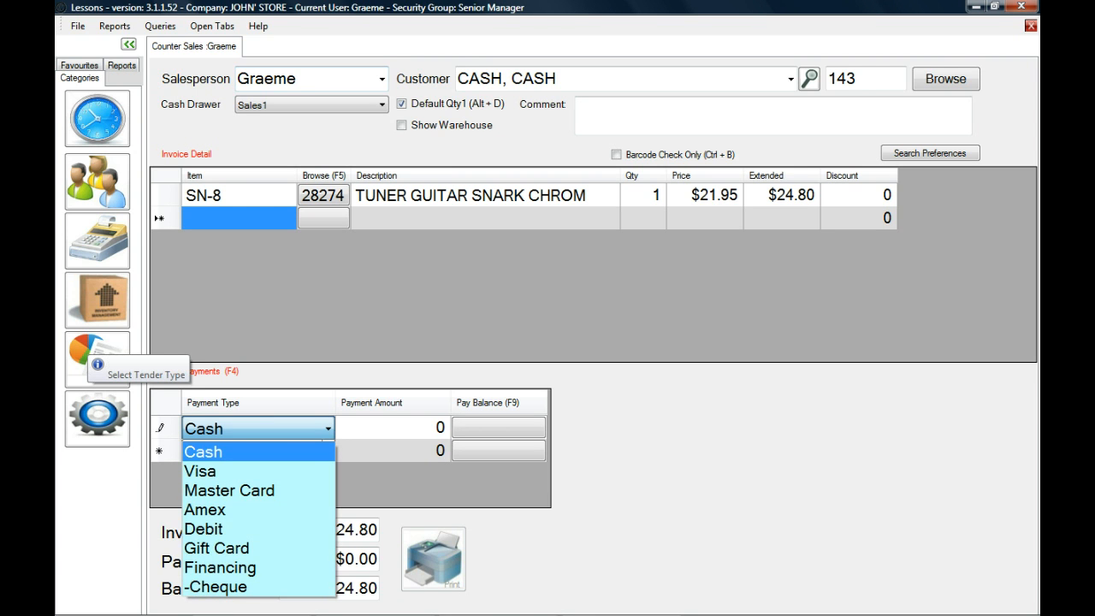
key("Return")
key("F9")
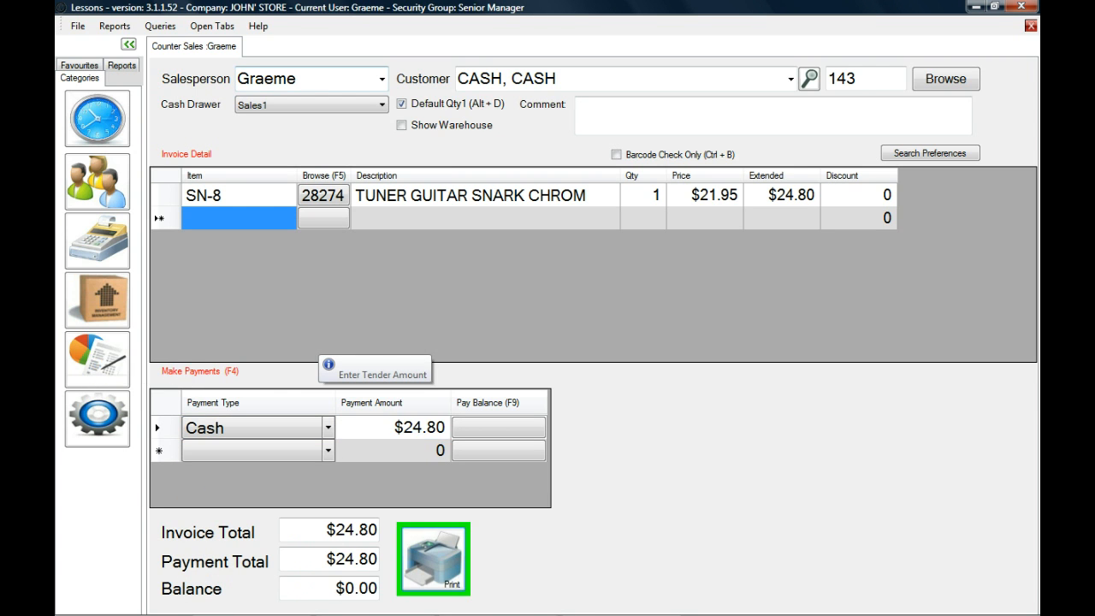
key("Return")
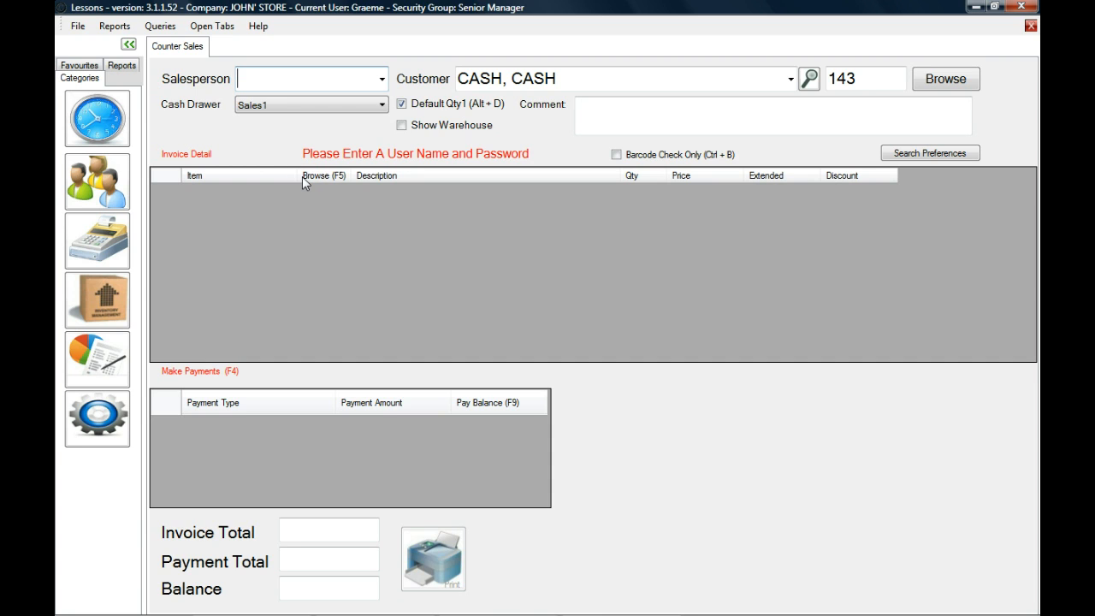
Start another counter sale by signing in with the salesperson's name and account password.
type("Graeme")
key("Tab")
type("•••••••")
key("Return")
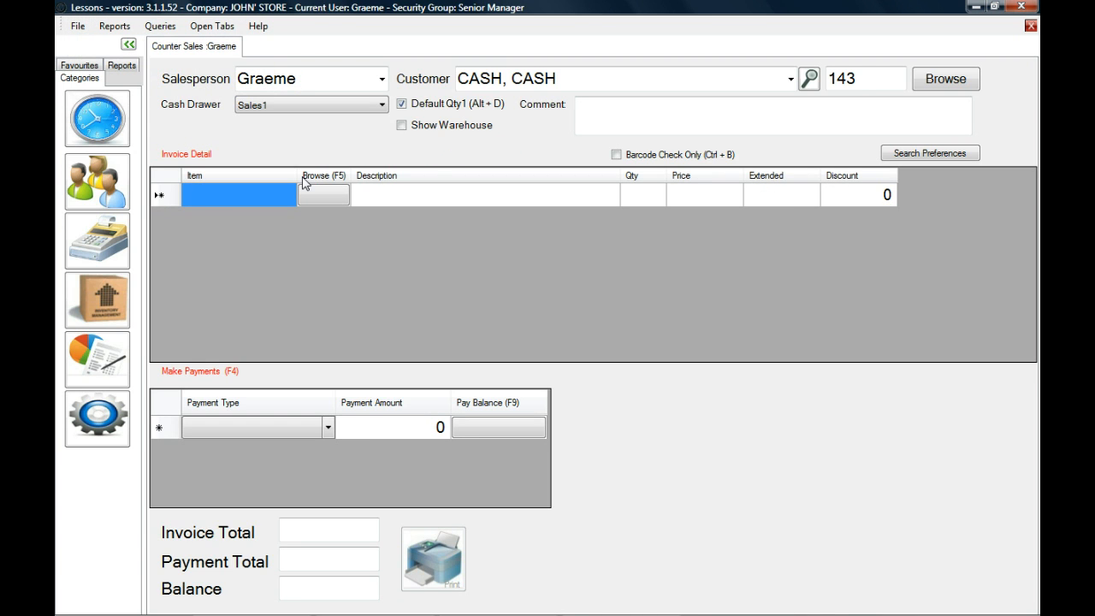
Add item SN-8 to the invoice with a quantity of -1 and mark the line as a return.
type("SN-8")
key("Return")
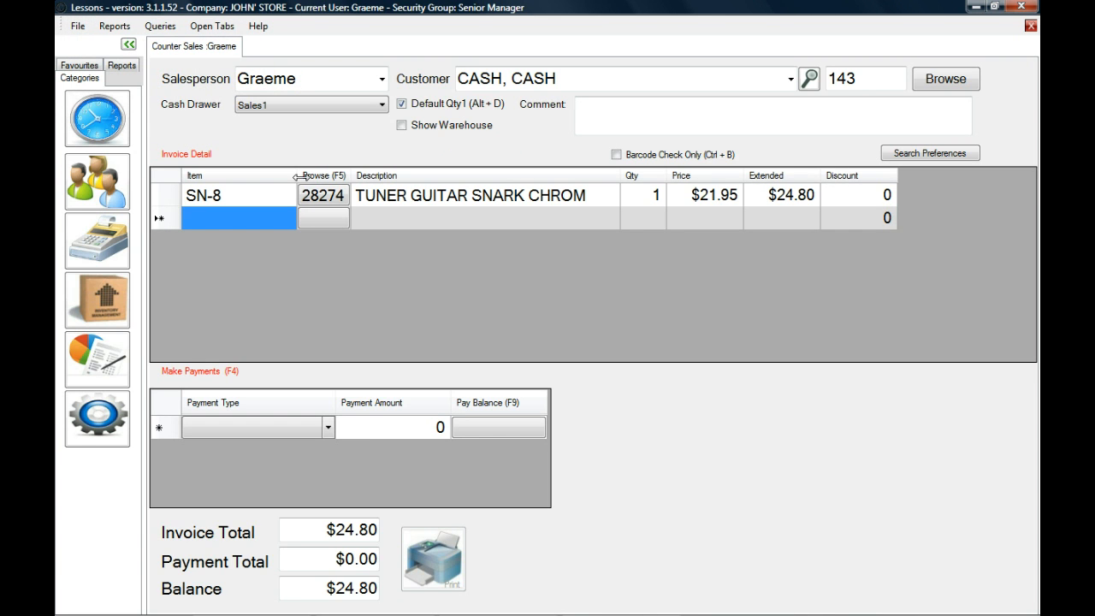
left_click(652, 201)
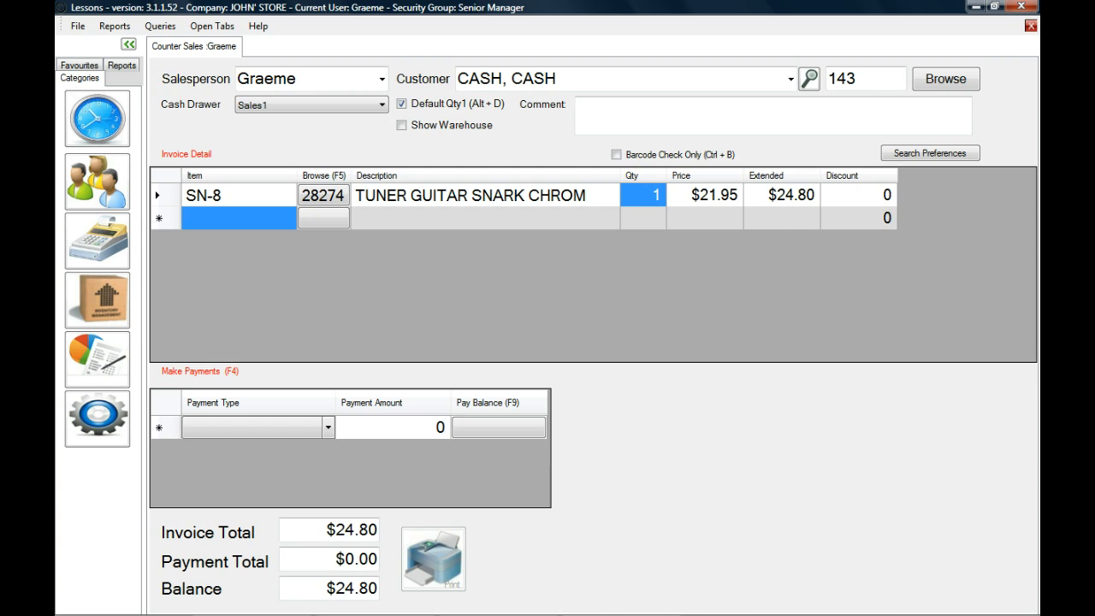
type("-1")
key("Return")
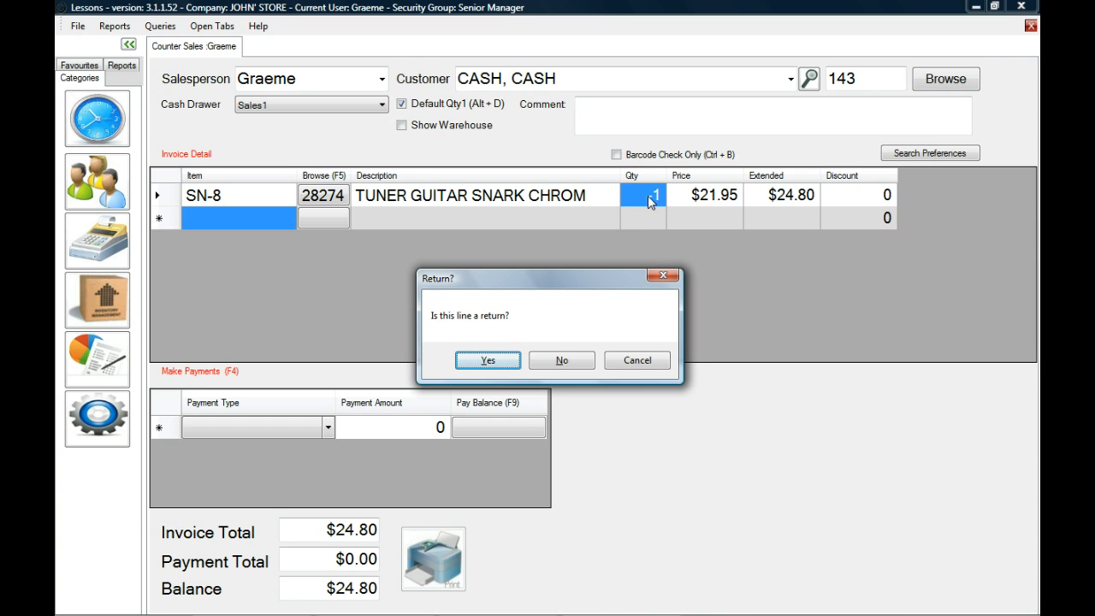
left_click(488, 360)
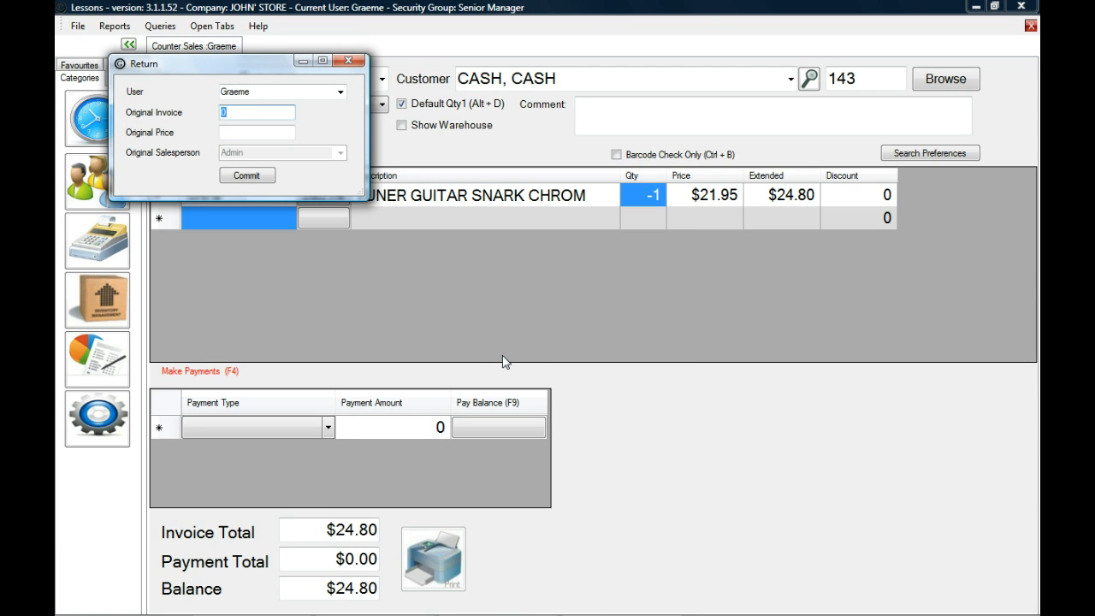
Enter the original sale's invoice number in the return details to fill in its price and salesperson.
left_click_drag(295, 63, 538, 232)
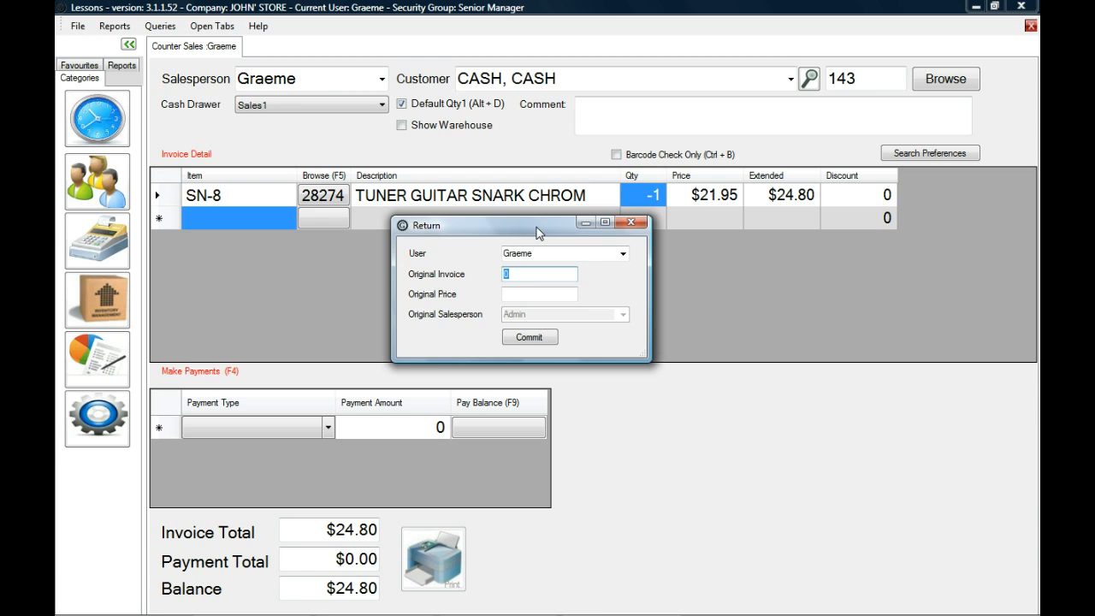
type("82368")
key("Tab")
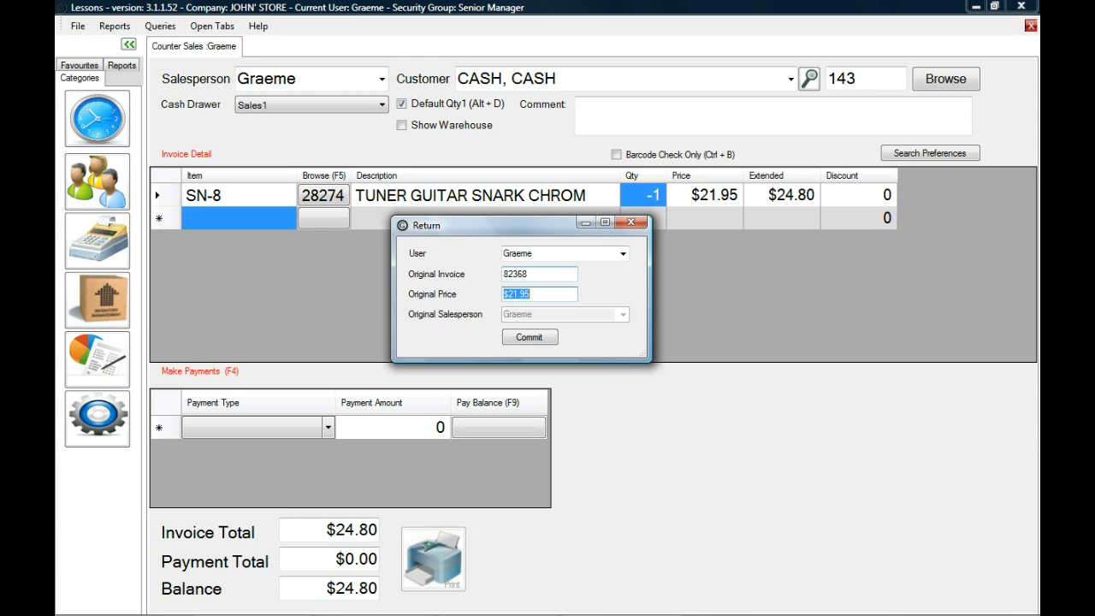
Try replacing the original invoice number in the return details with an incomplete one.
left_click(528, 274)
double_click(517, 274)
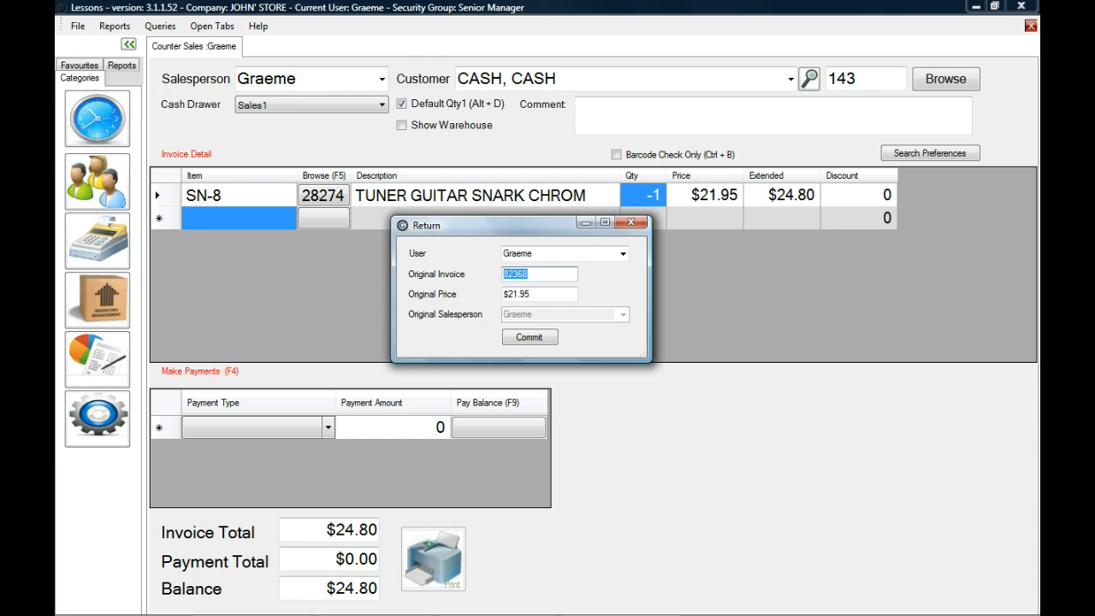
type("82369")
key("BackSpace")
key("Return")
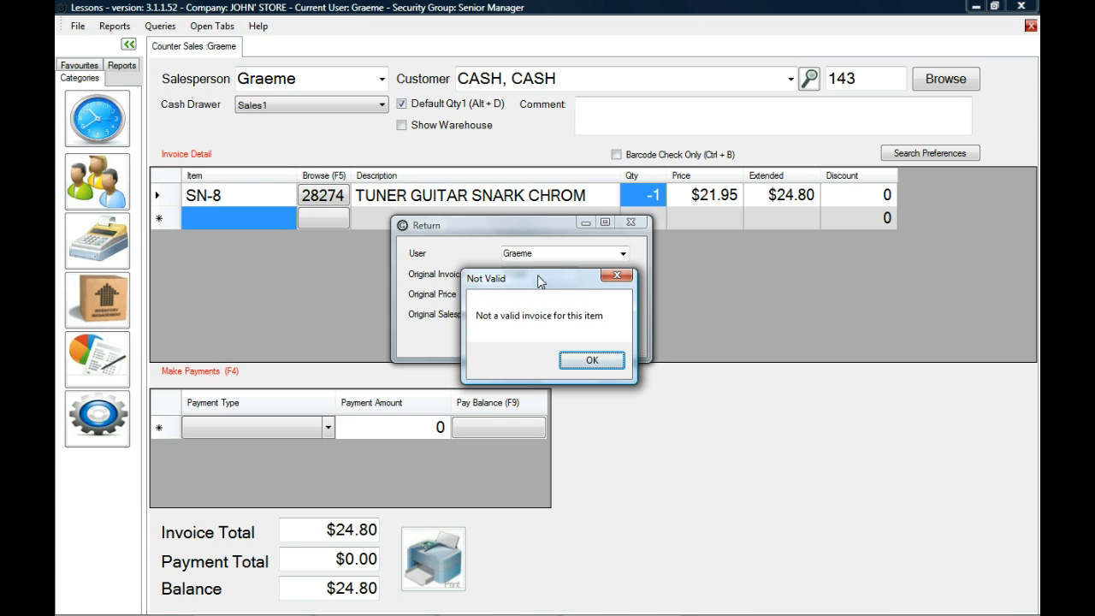
Re-enter the correct original invoice number for the SN-8 return and commit the return.
left_click(604, 362)
key("shift+Tab")
type("82368")
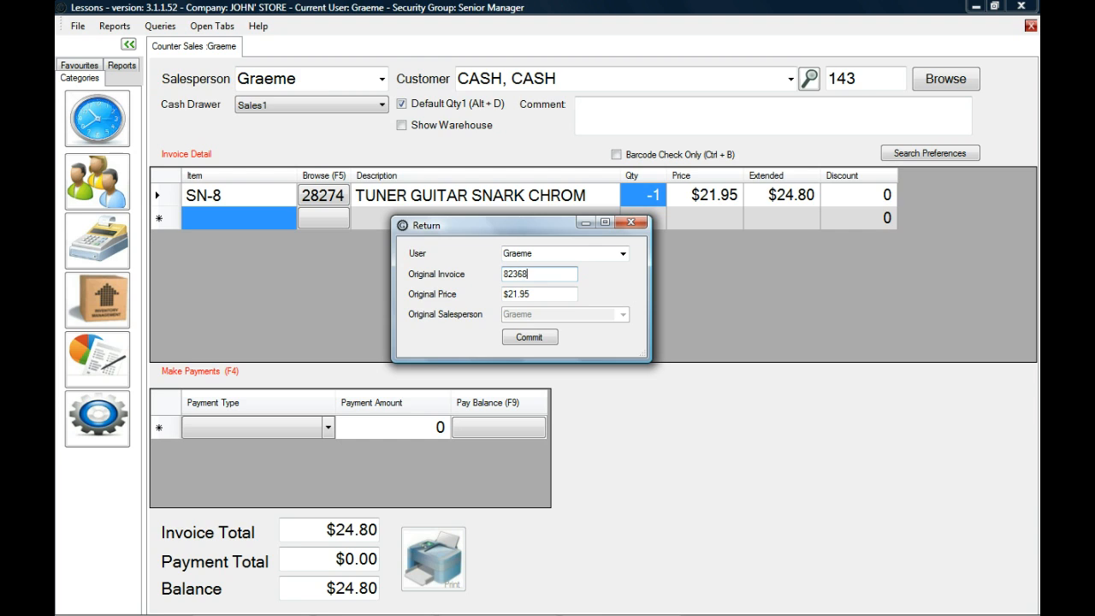
key("Tab")
key("Tab")
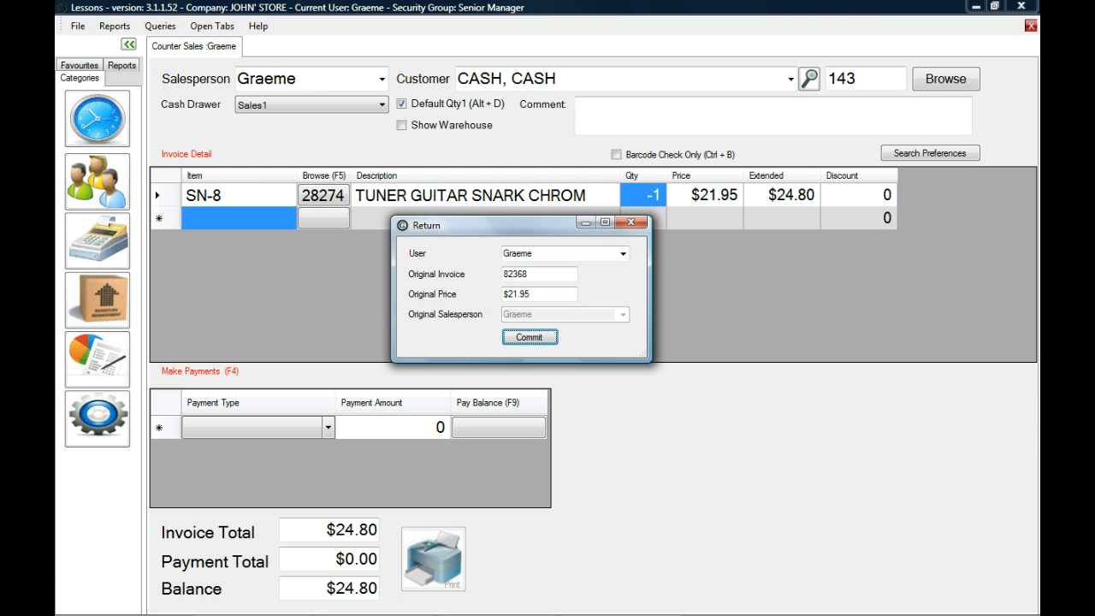
key("Return")
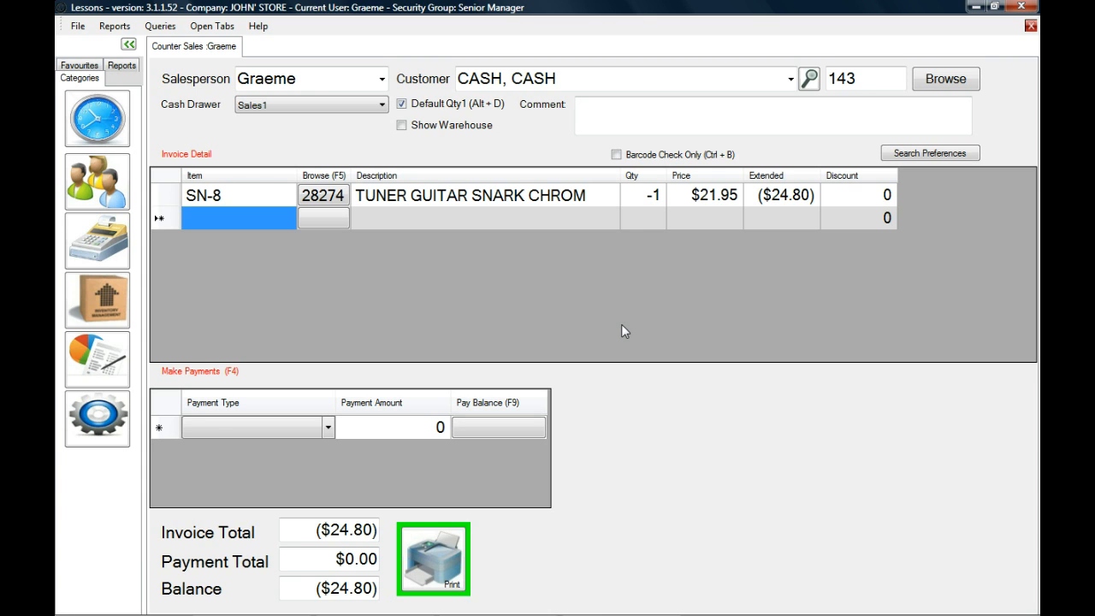
Refund the full balance of the SN-8 return as a cash payment.
key("F4")
key("Return")
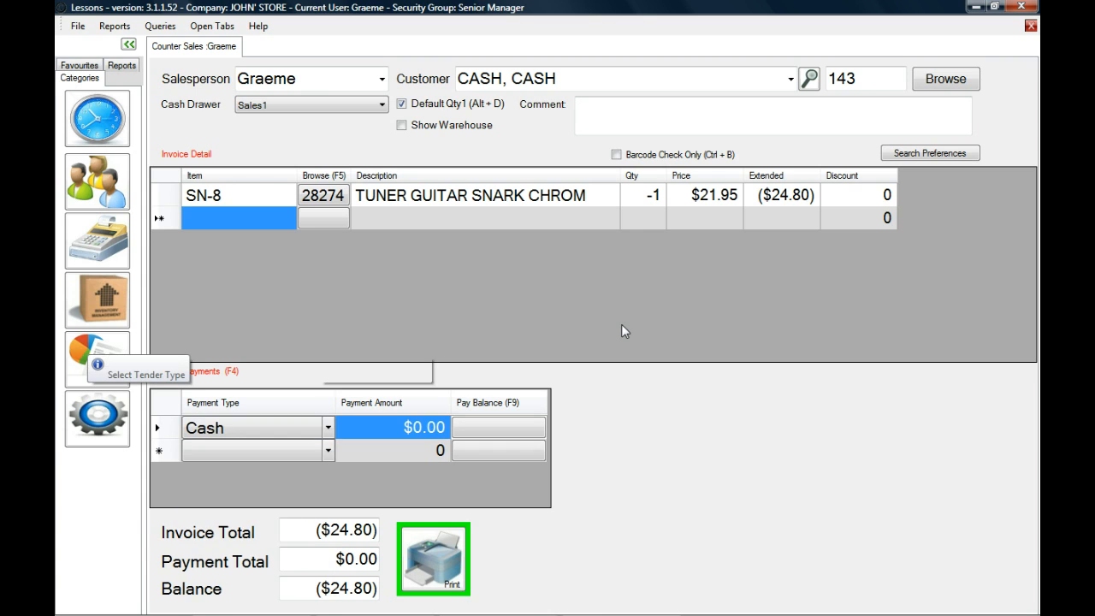
key("F9")
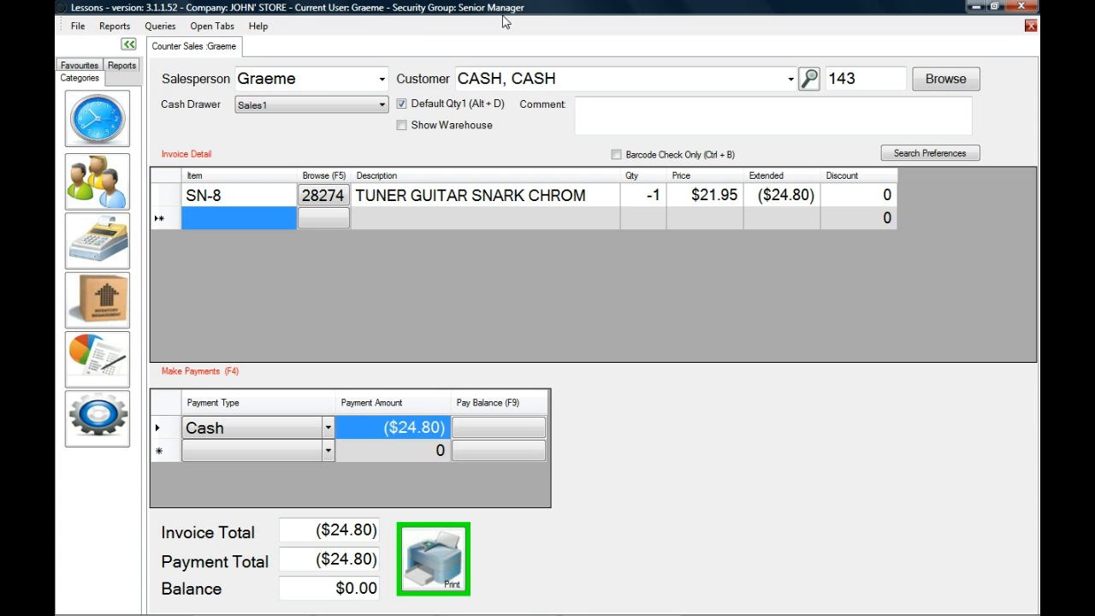
Try to enter the SN-8 line as a trade-in with quantity -1 under the default cash customer.
left_click(652, 198)
type("-1")
key("Return")
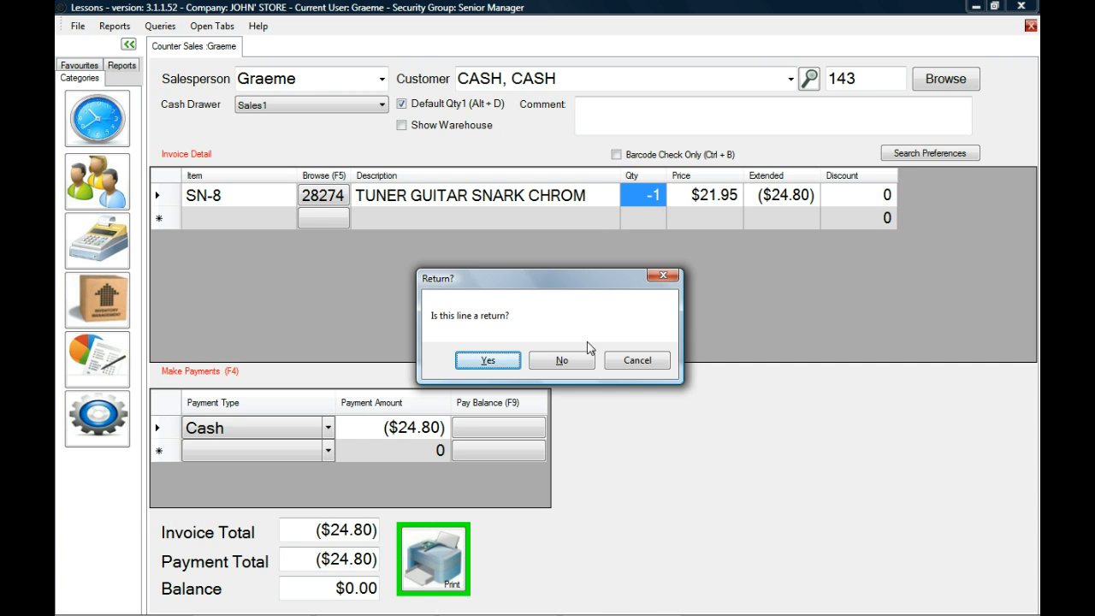
left_click(584, 363)
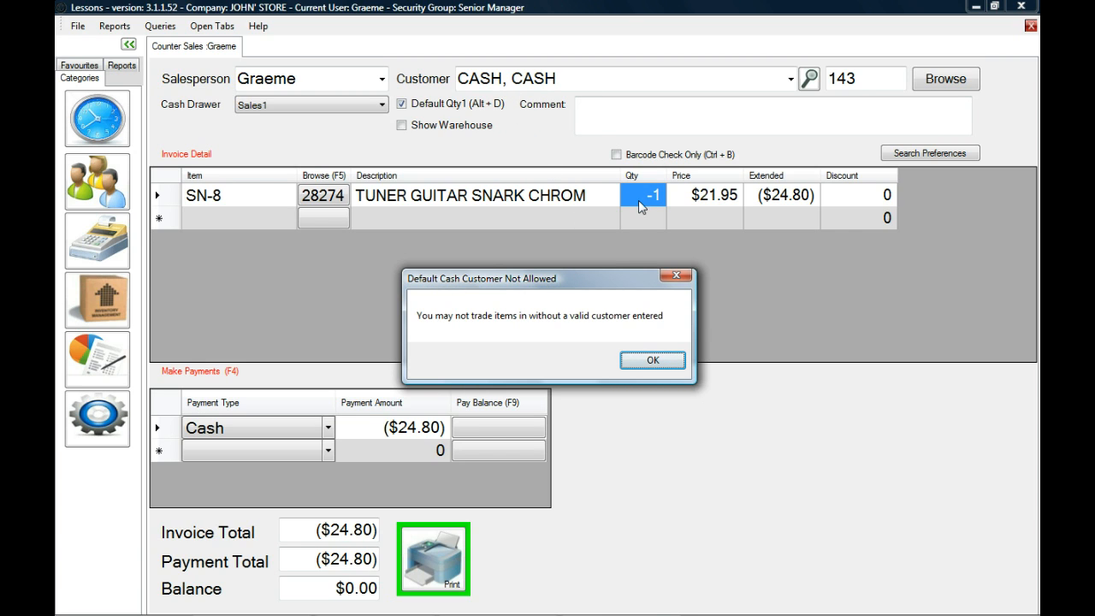
left_click(667, 362)
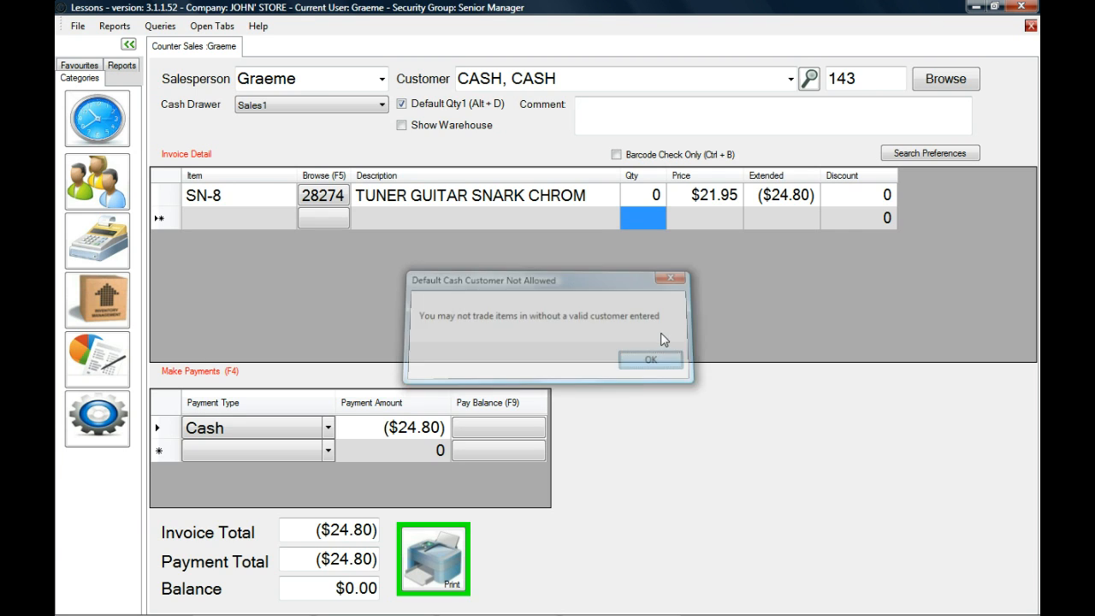
Look up a named customer by first name and assign them to the invoice in place of the default cash customer.
type("GRAEME")
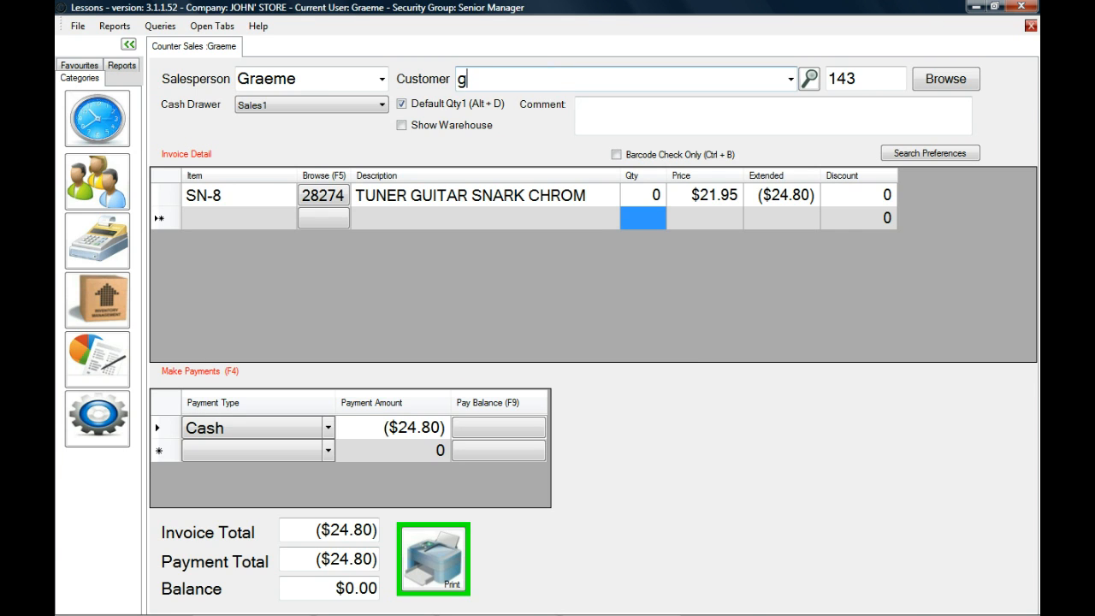
key("Return")
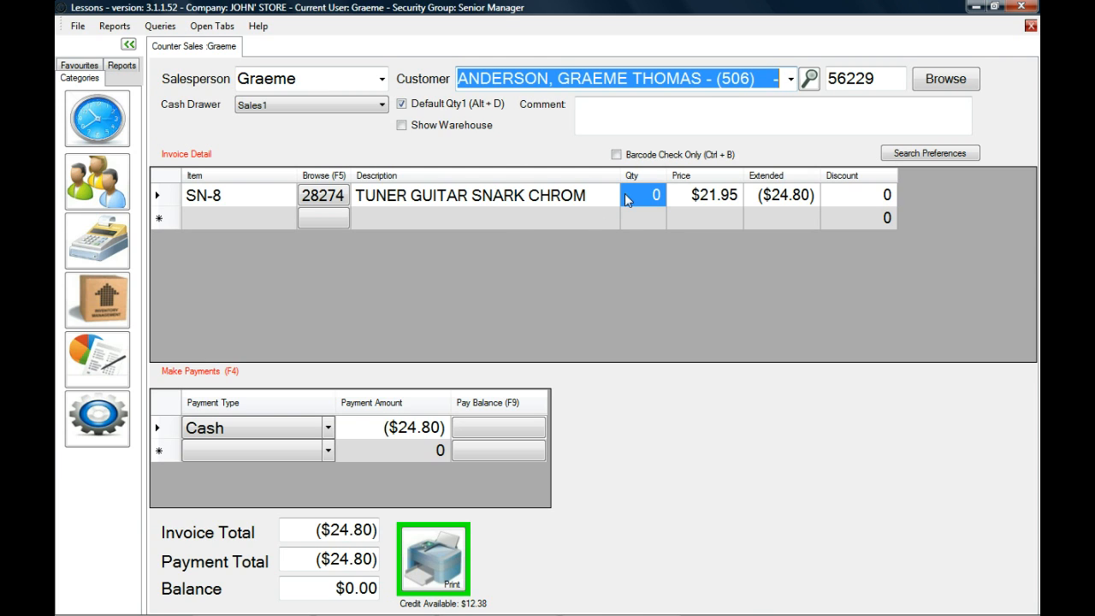
key("Tab")
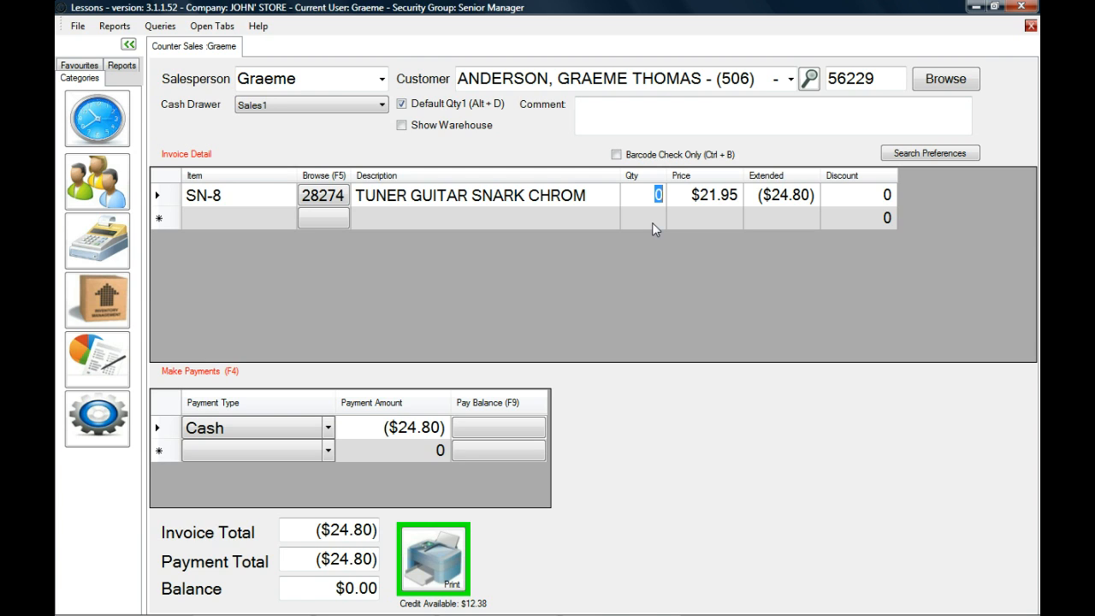
Set the SN-8 quantity to -1 and declare the line a trade-in rather than a return.
type("-1")
key("Return")
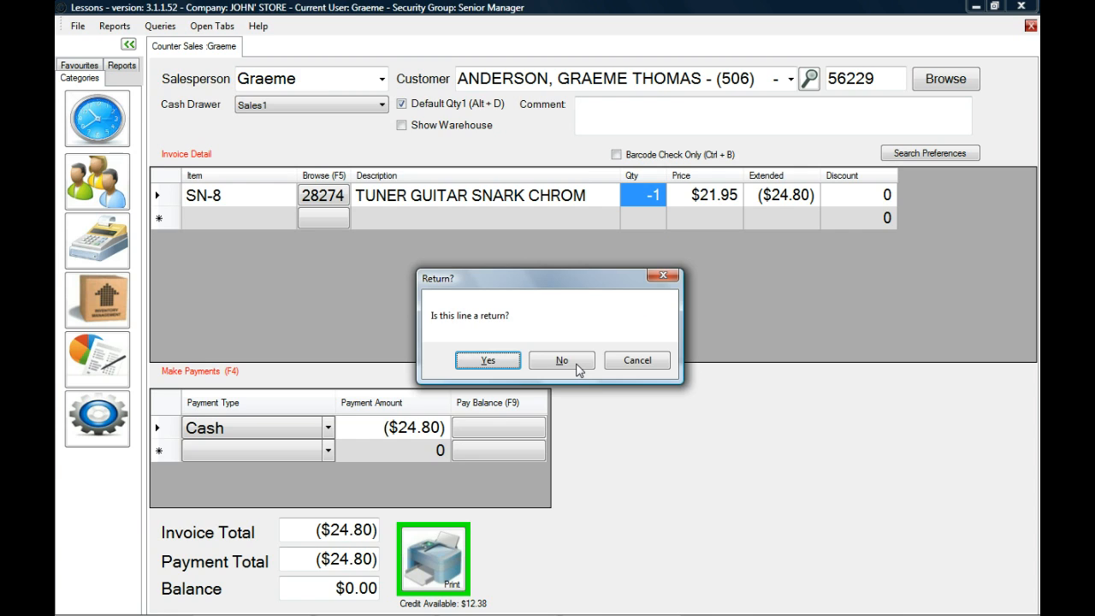
left_click(576, 361)
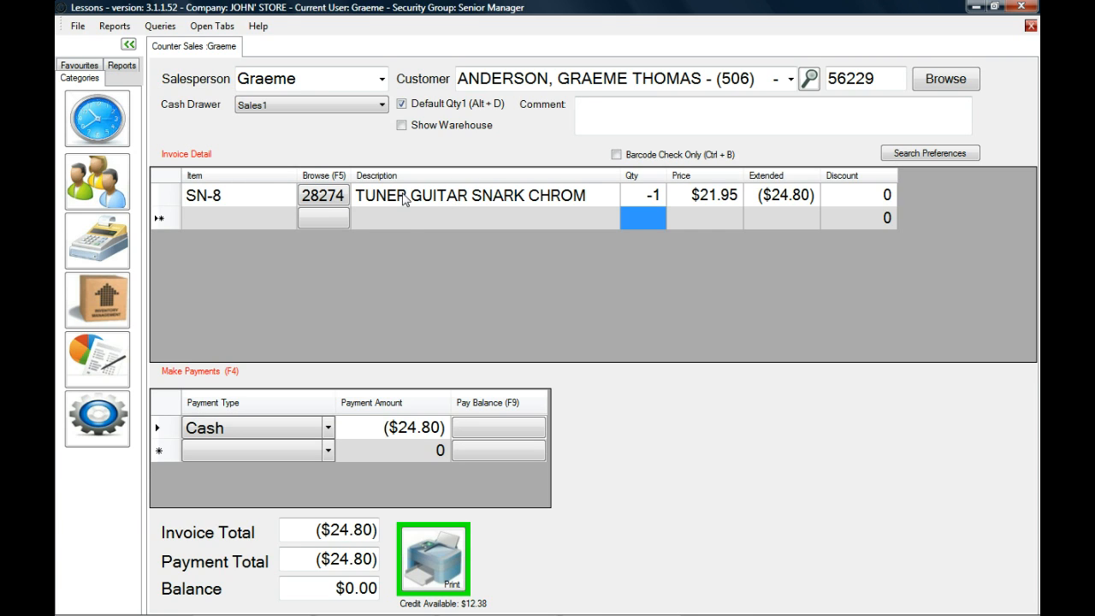
Look up SN-8 in the inventory from its invoice line and view the item's movement history.
left_click(309, 198)
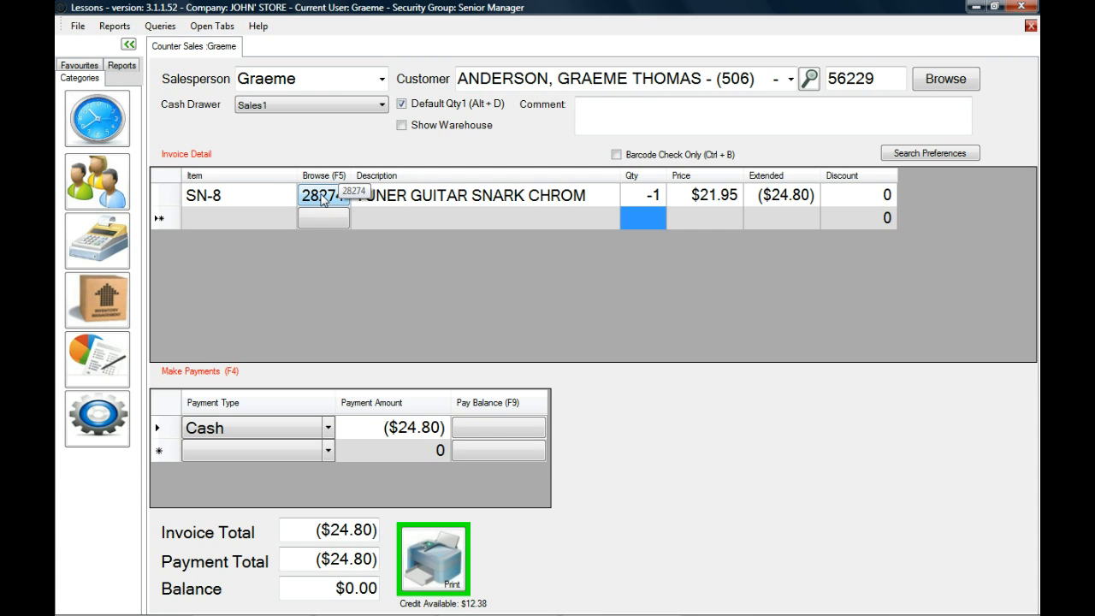
key("F5")
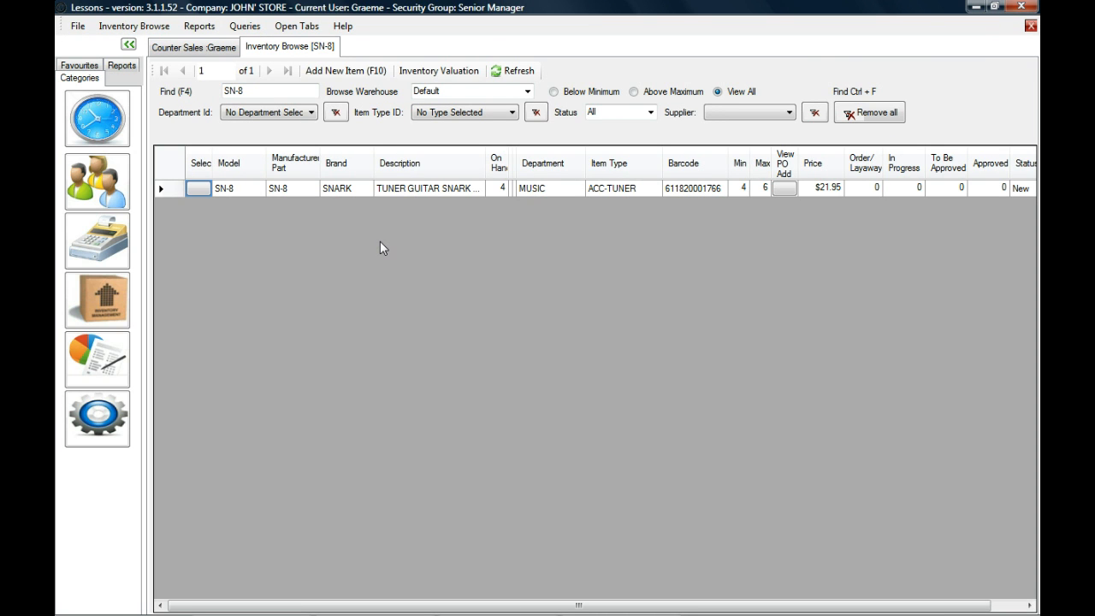
left_click(416, 186)
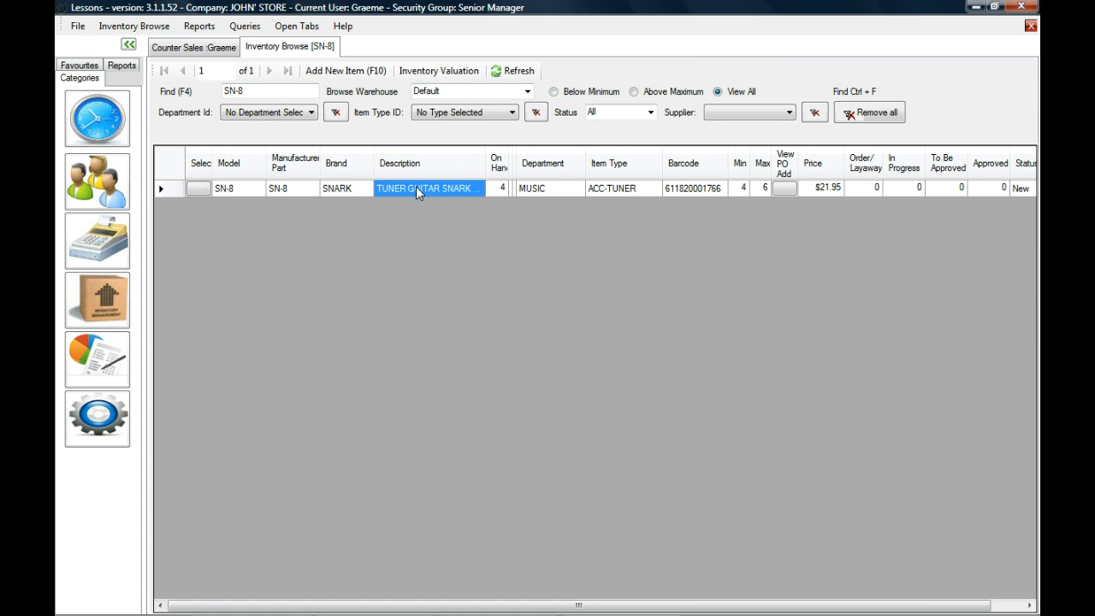
right_click(416, 186)
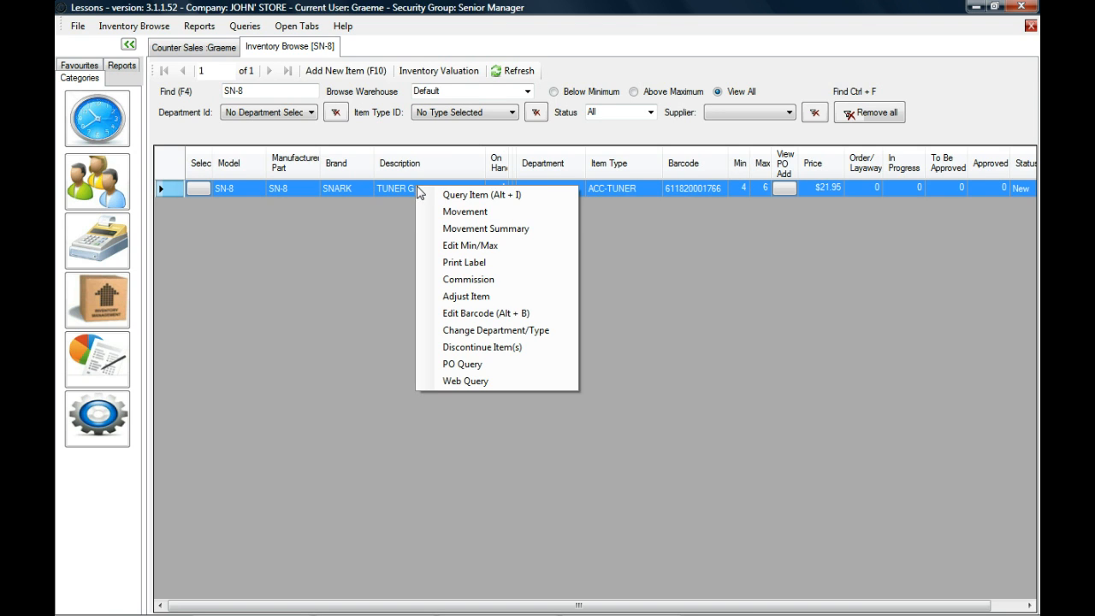
left_click(470, 220)
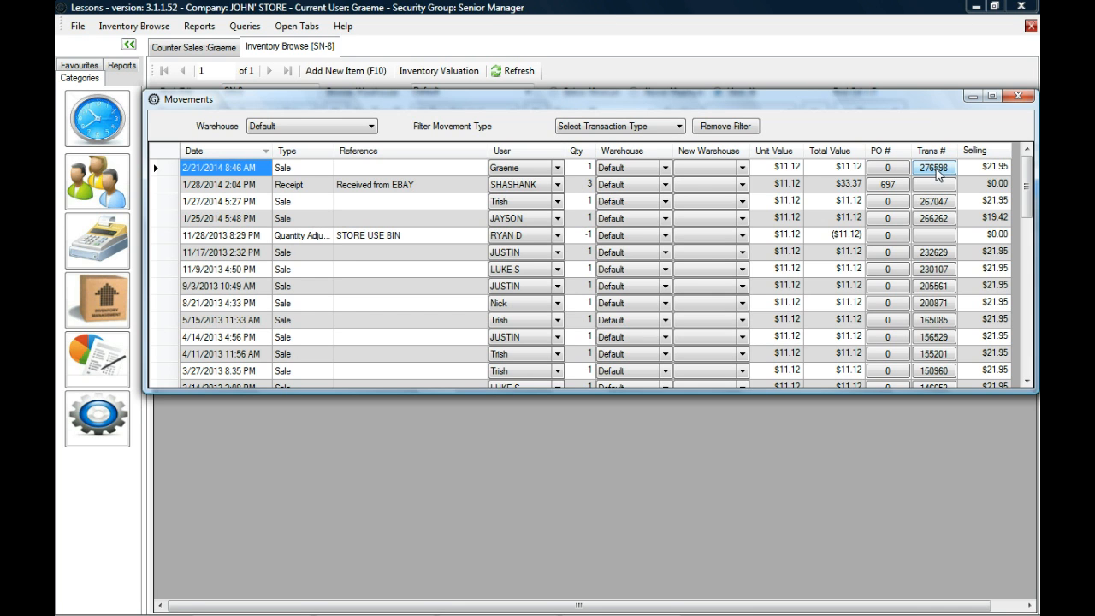
Open the invoice behind the most recent SN-8 sale and reprint it from the preview.
left_click(935, 168)
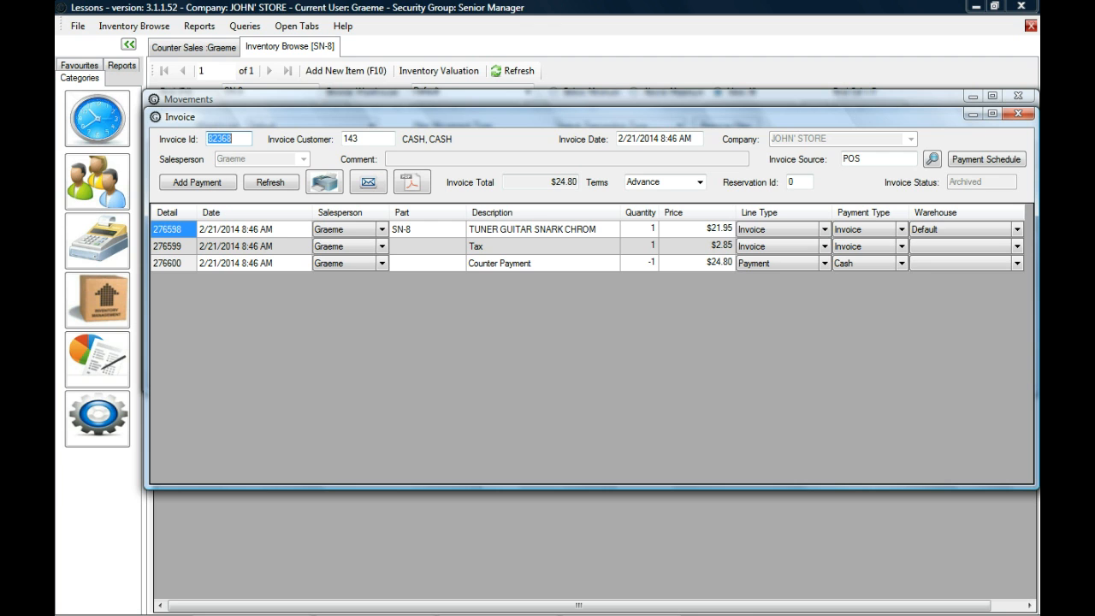
left_click(329, 185)
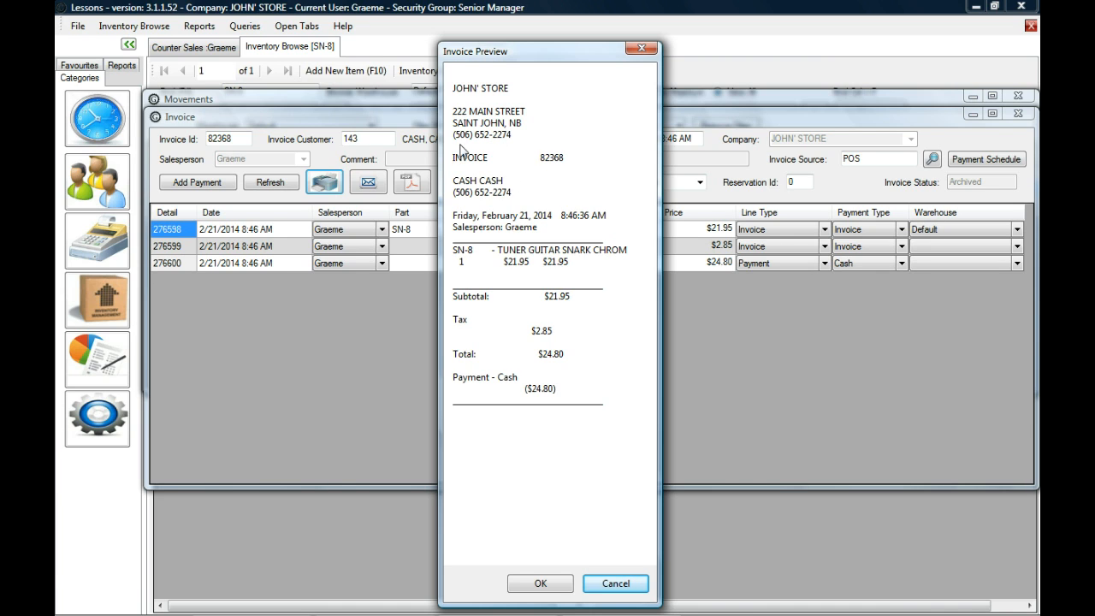
left_click(562, 590)
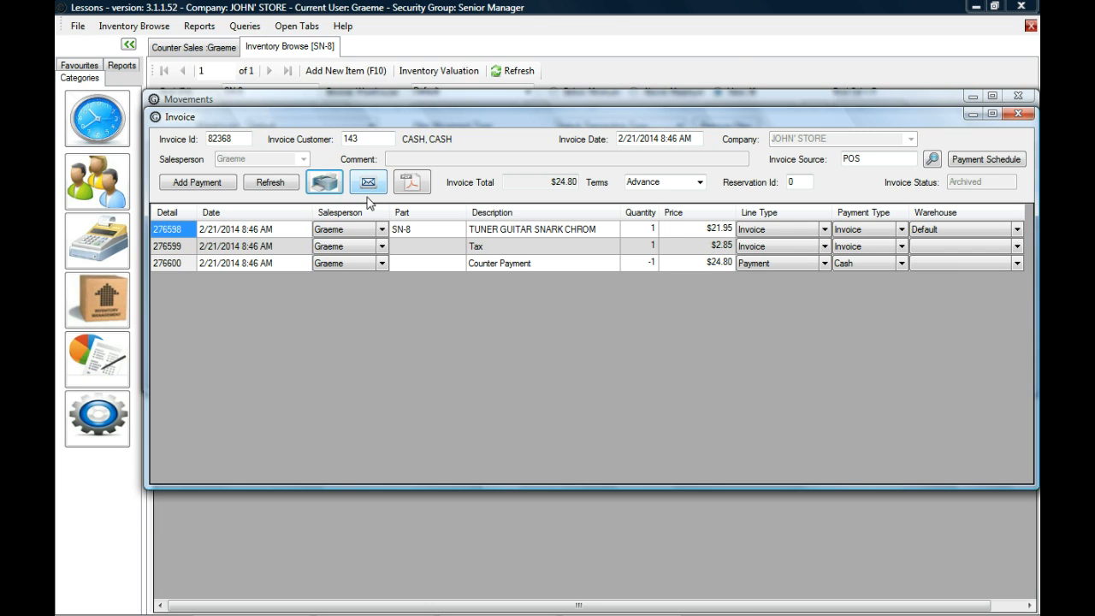
Close the invoice, movement history and inventory list to return to the counter sale, and print its invoice.
left_click(1018, 114)
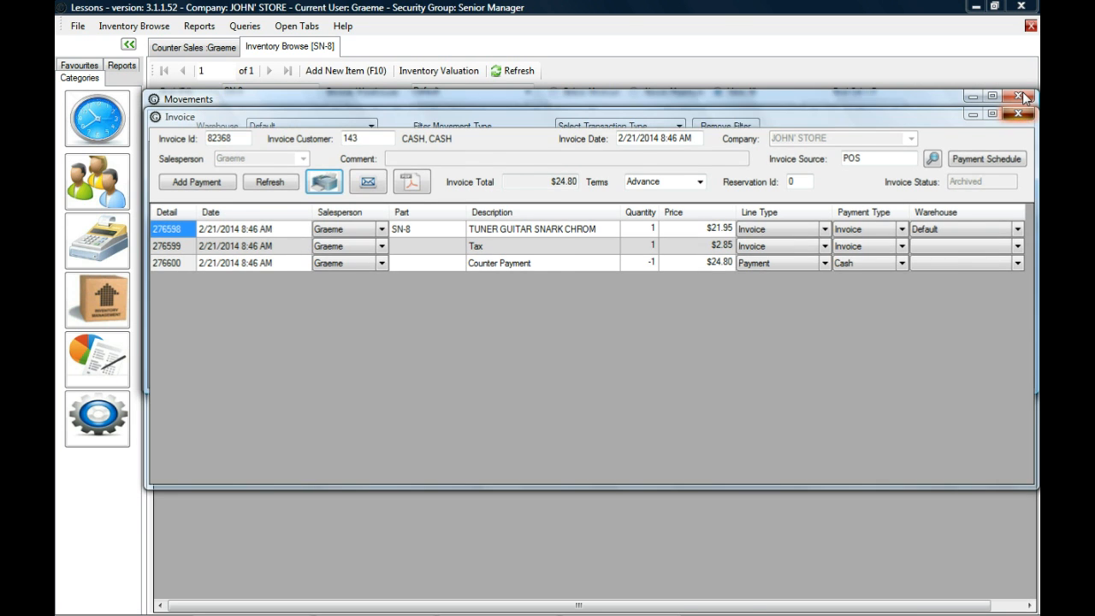
left_click(1019, 95)
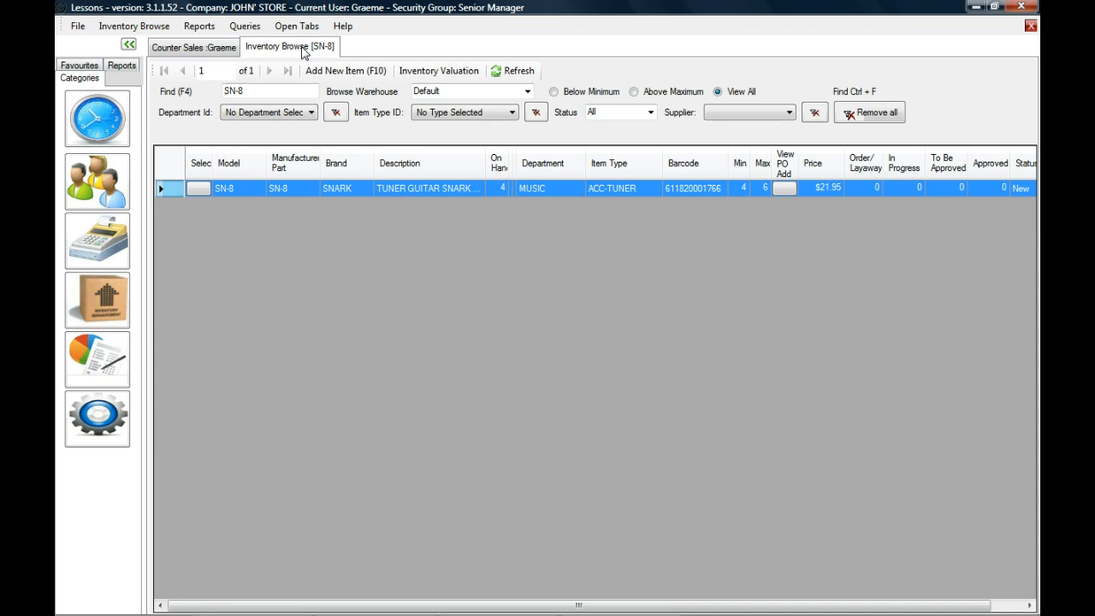
double_click(301, 46)
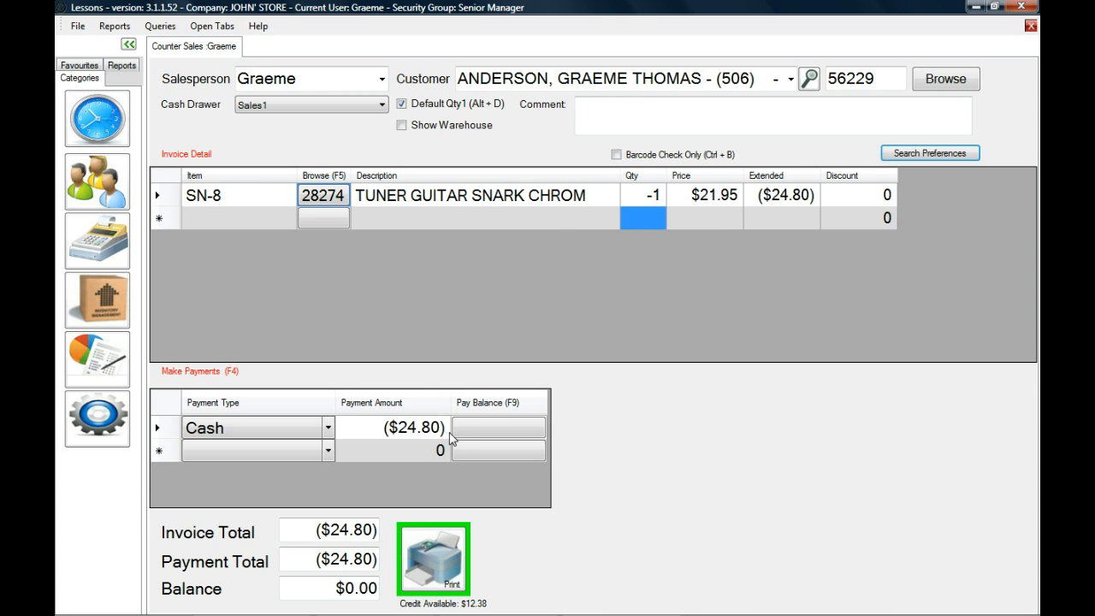
left_click(445, 553)
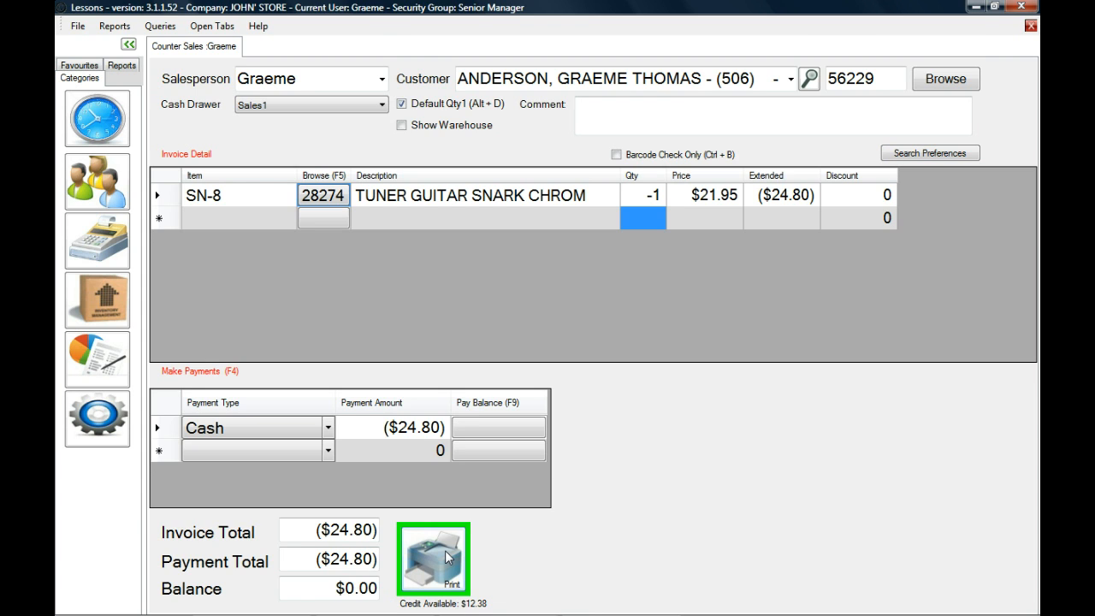